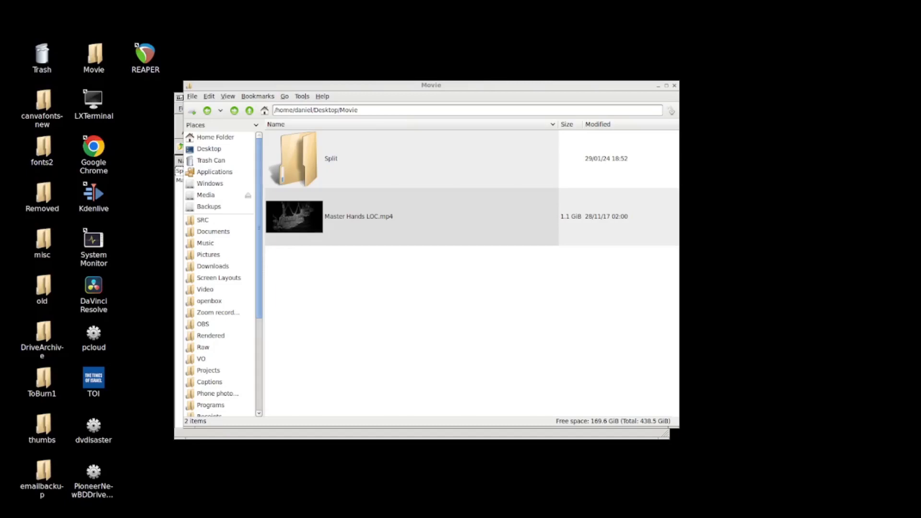
# Bring the Movie folder window forward and look at Master Hands LOC.mp4 as the file to split.
pyautogui.hotkey('alt', 'Tab')
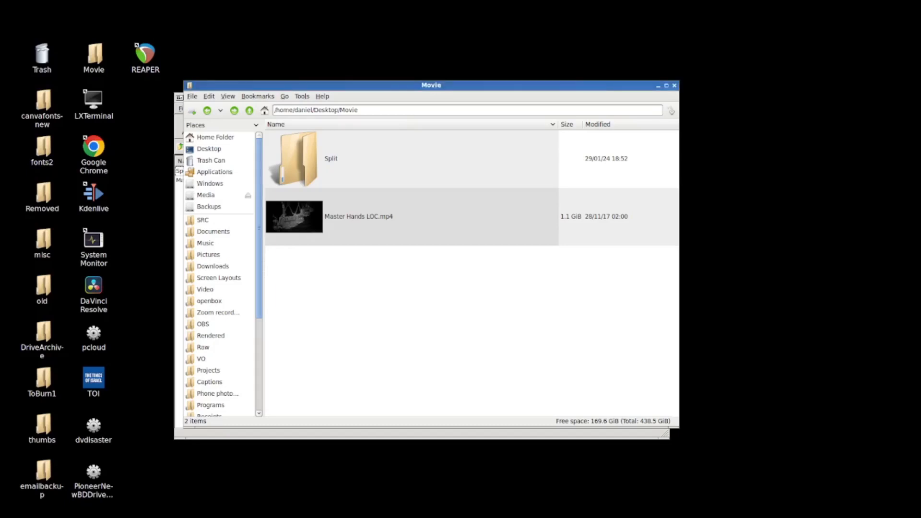
pyautogui.moveTo(431, 85)
pyautogui.mouseDown()
pyautogui.moveTo(417, 90)
pyautogui.moveTo(423, 99)
pyautogui.mouseUp()
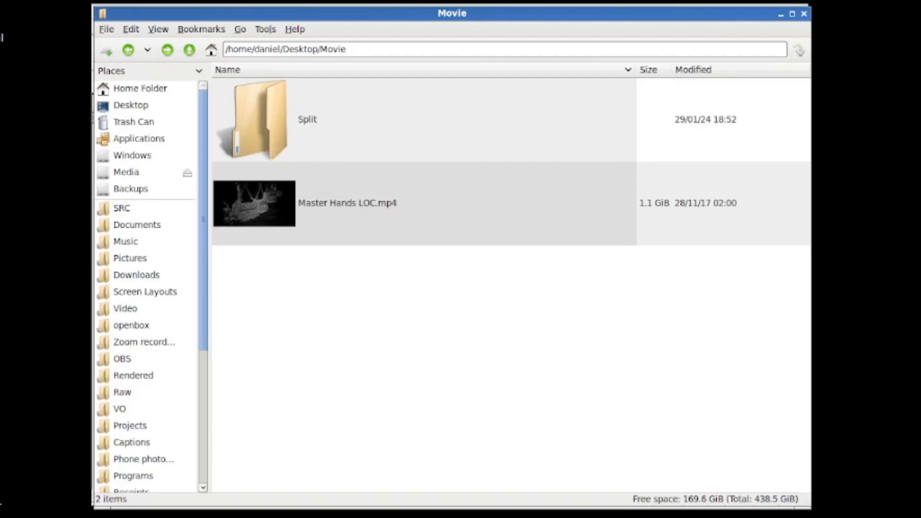
pyautogui.click(347, 203)
pyautogui.click(413, 307)
# Show the Mousepad note containing "sudo snap install p7zip-desktop" and highlight the word "snap".
pyautogui.moveTo(412, 513); pyautogui.dragTo(495, 119)
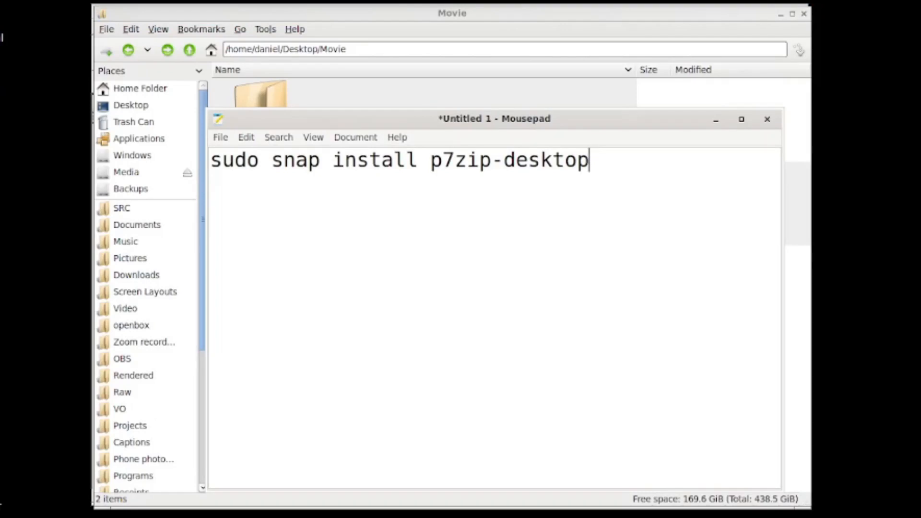
pyautogui.moveTo(272, 160); pyautogui.dragTo(320, 160)
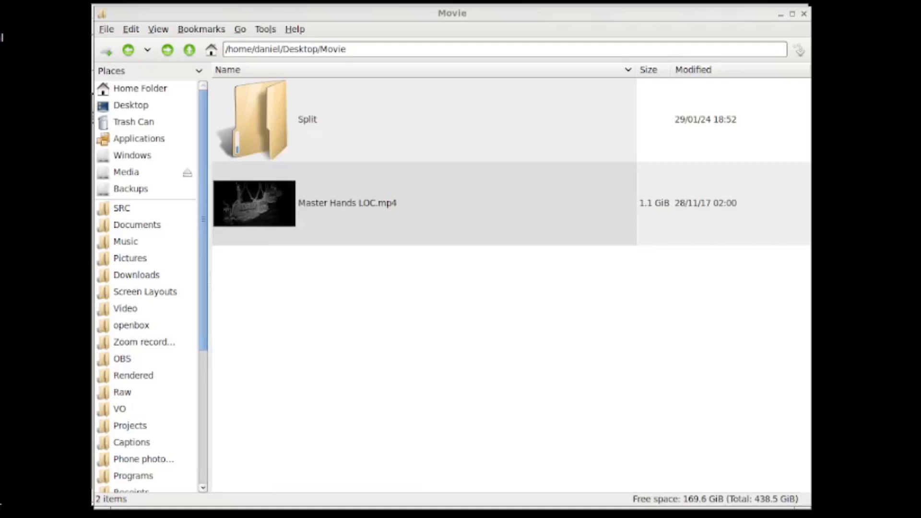
# Switch to the 7-Zip file manager and start splitting Master Hands LOC.mp4, with the Movie folder's Split subfolder as destination.
pyautogui.hotkey('alt', 'Tab')
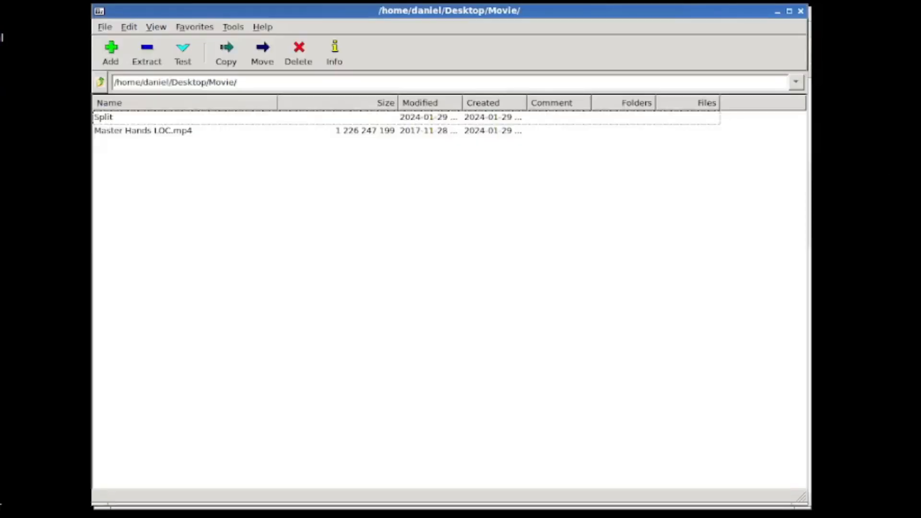
pyautogui.press('Down')
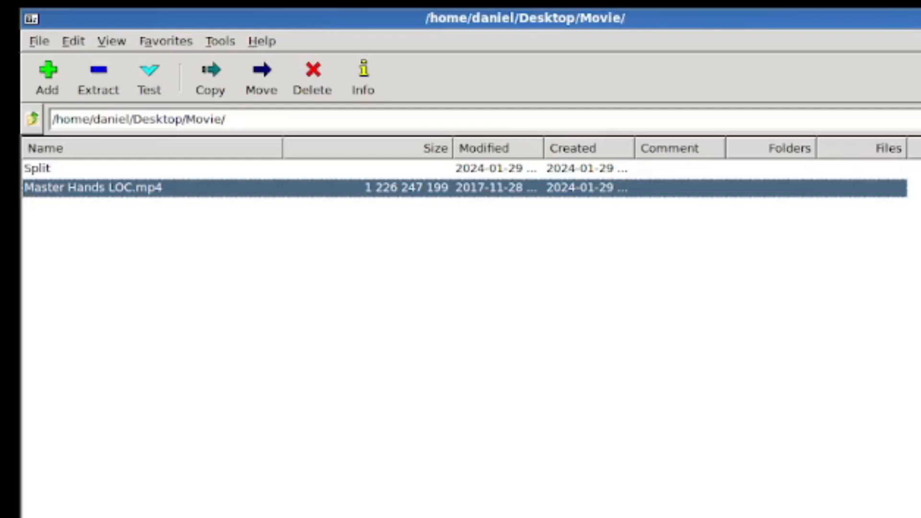
pyautogui.click(39, 41)
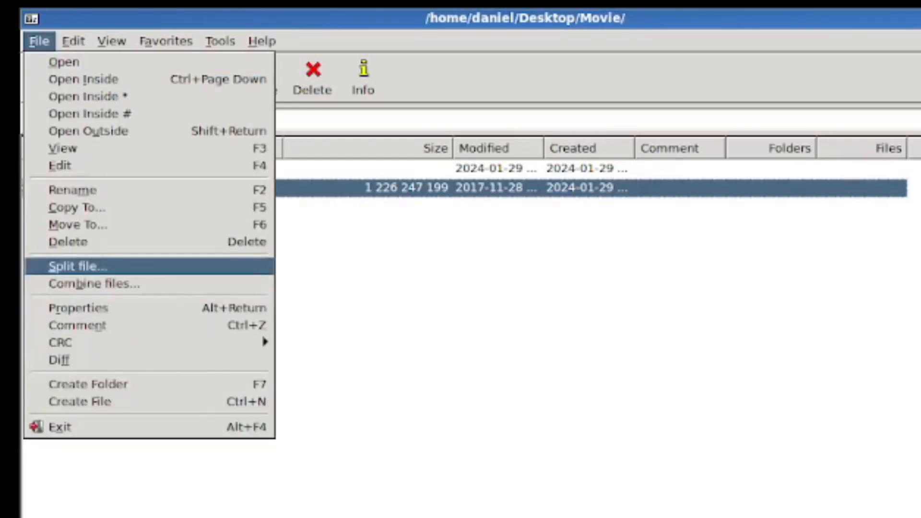
pyautogui.click(77, 266)
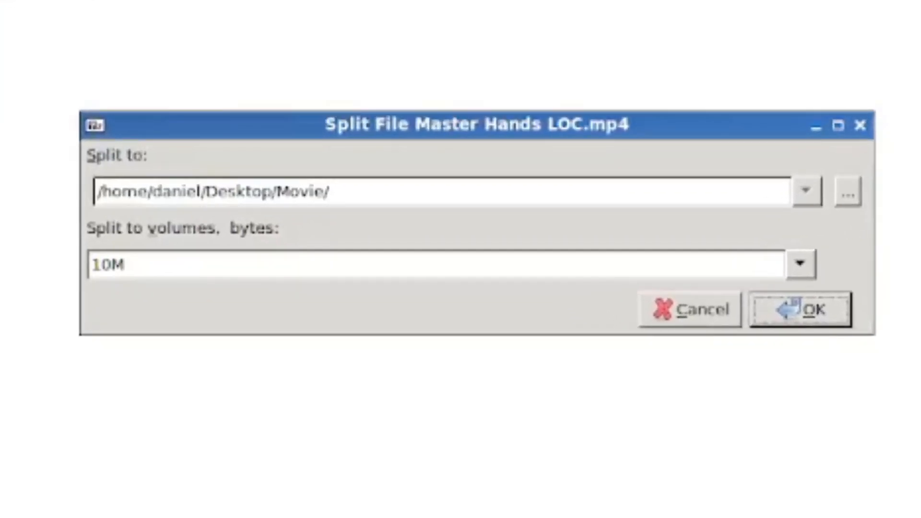
pyautogui.click(847, 192)
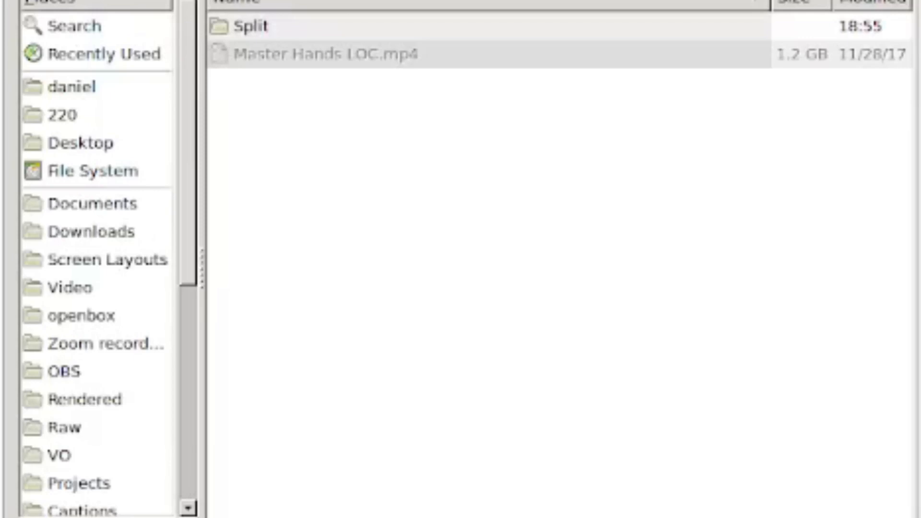
pyautogui.doubleClick(251, 26)
pyautogui.press('Return')
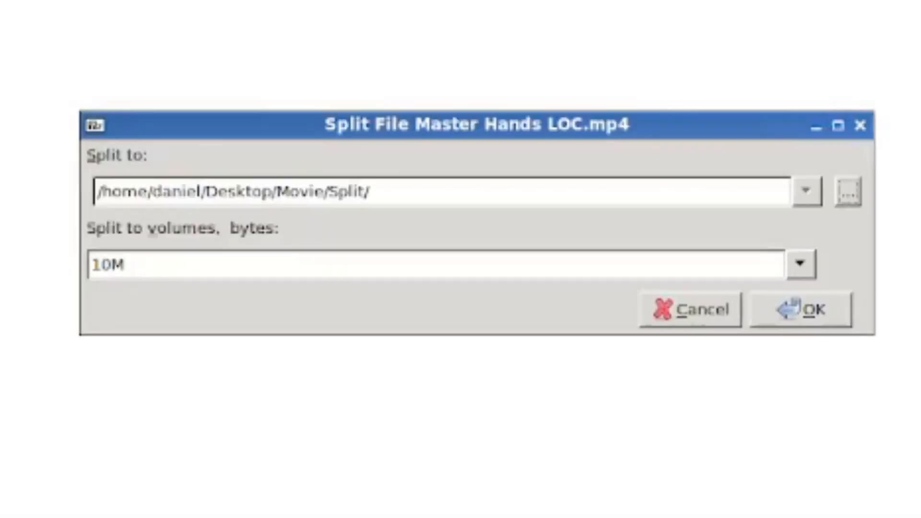
# Set the split volume size to 650M - CD and run the split.
pyautogui.click(799, 263)
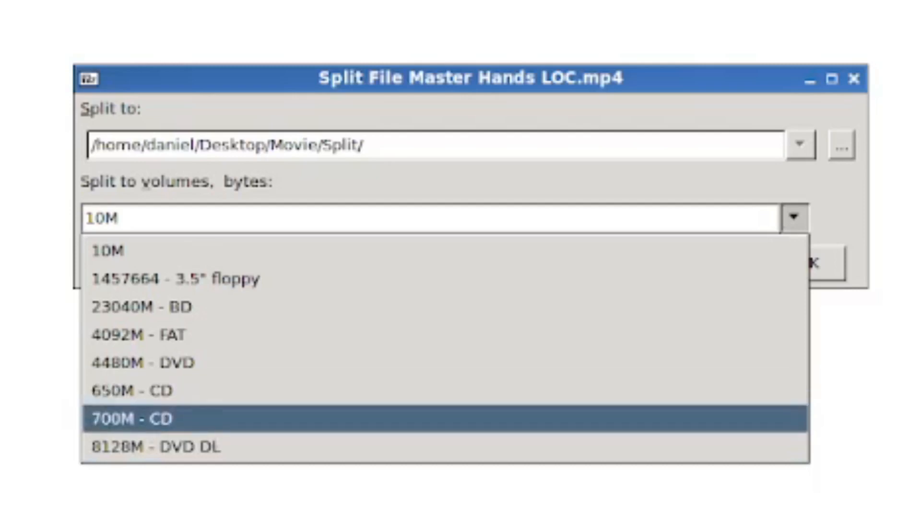
pyautogui.click(132, 391)
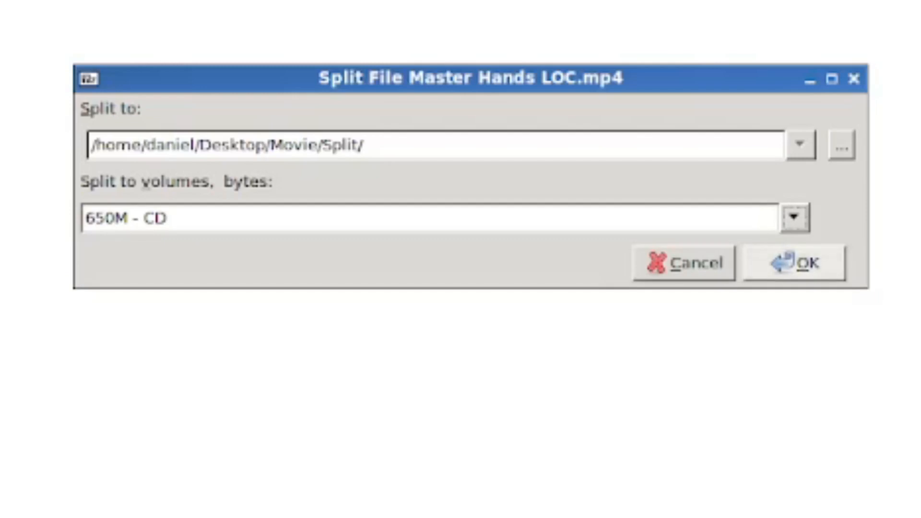
pyautogui.click(795, 262)
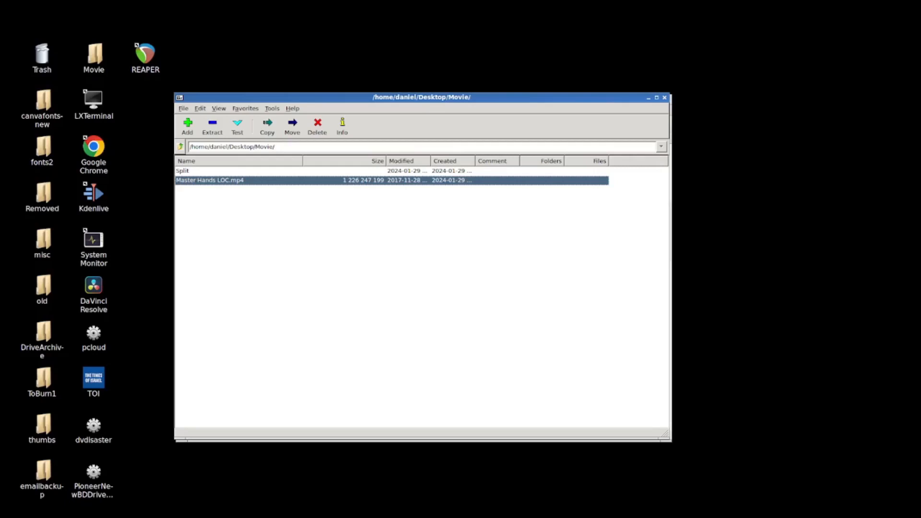
# Open the Split folder in the 7-Zip file manager and check the split parts in the desktop file manager.
pyautogui.press('Up')
pyautogui.press('Return')
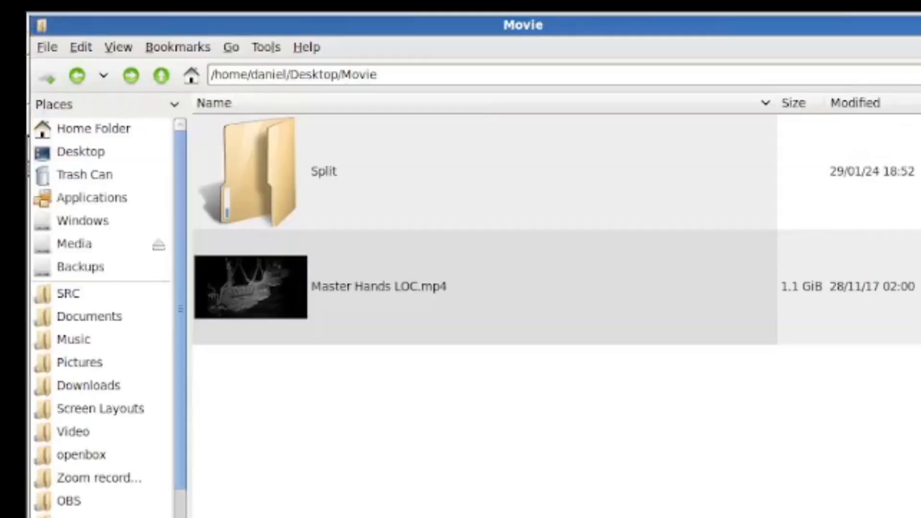
pyautogui.press('Up')
pyautogui.press('Return')
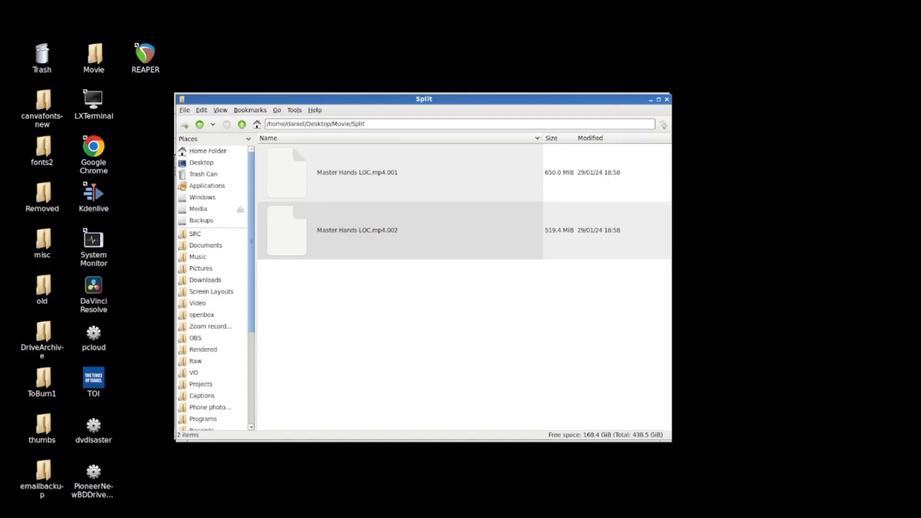
pyautogui.hotkey('alt', 'F4')
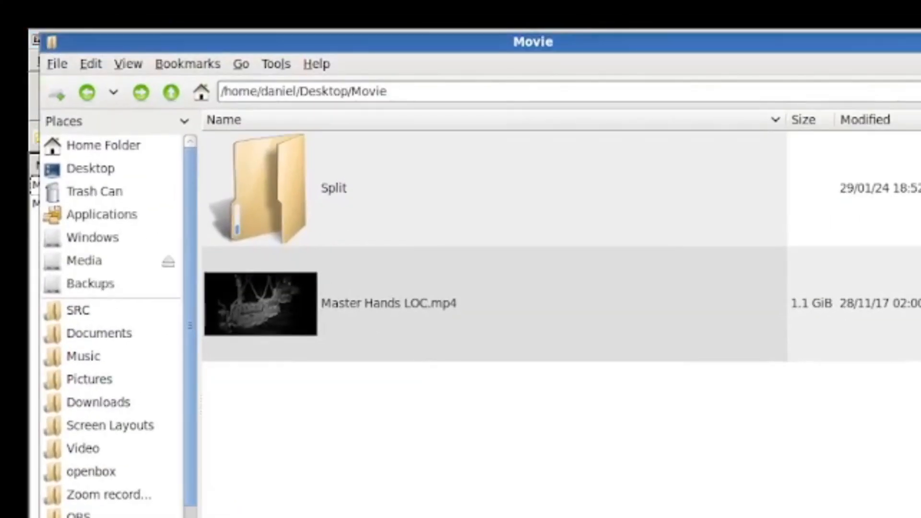
# Remove the original Master Hands LOC.mp4 from the Movie folder and move the folder window out of the way.
pyautogui.rightClick(377, 300)
pyautogui.click(437, 428)
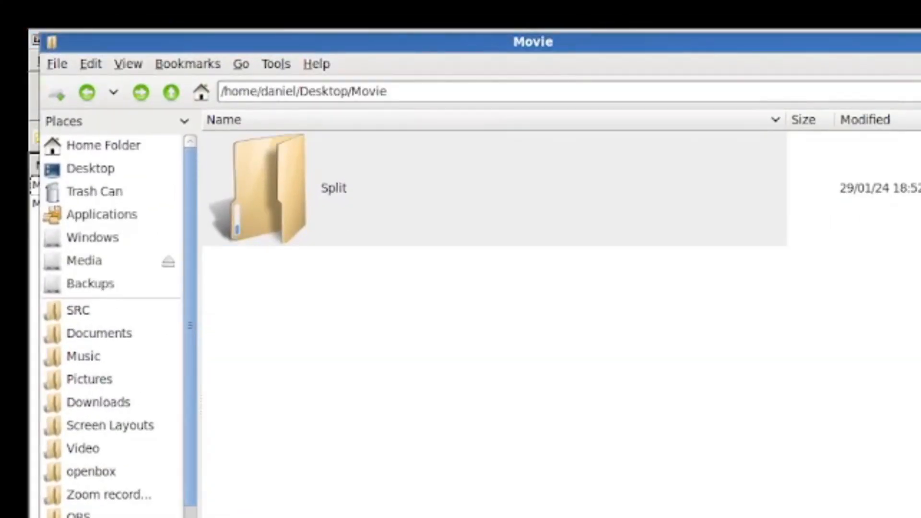
pyautogui.moveTo(533, 42); pyautogui.dragTo(920, 288)
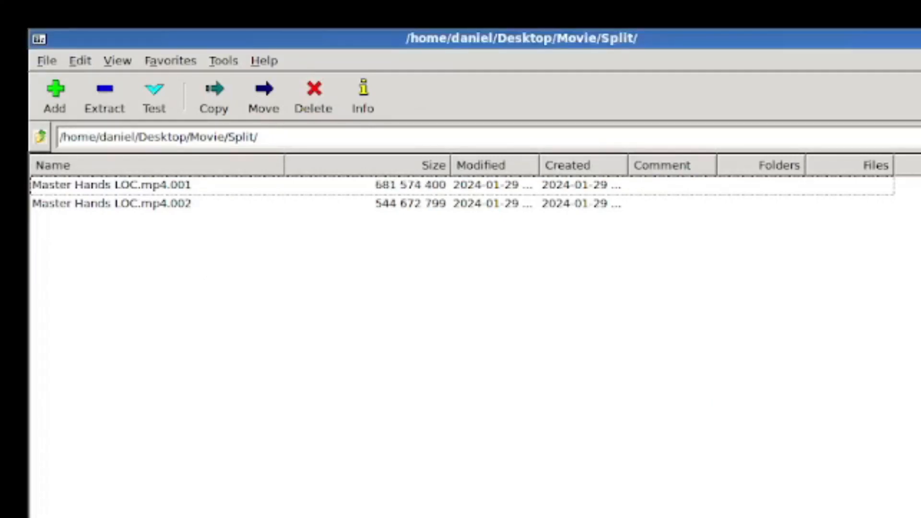
# Combine the split parts in the 7-Zip file manager, starting from Master Hands LOC.mp4.001.
pyautogui.click(112, 185)
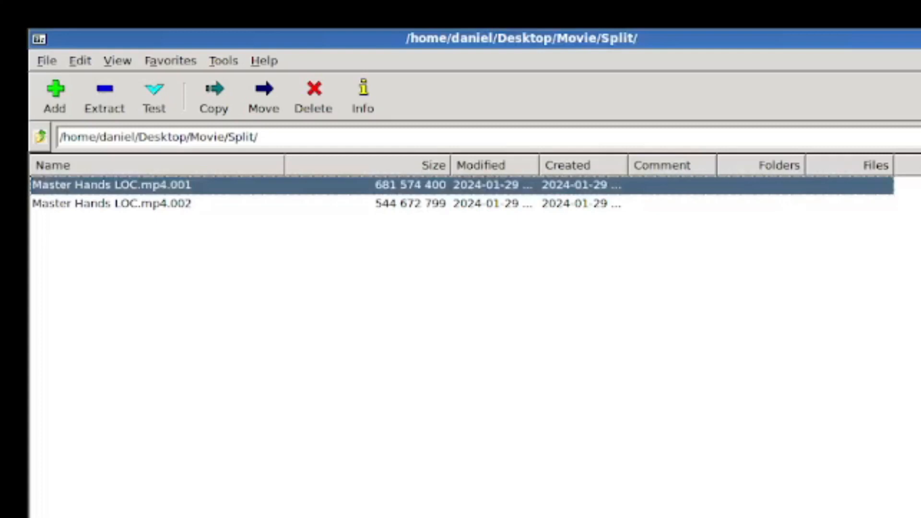
pyautogui.hotkey('alt', 'f')
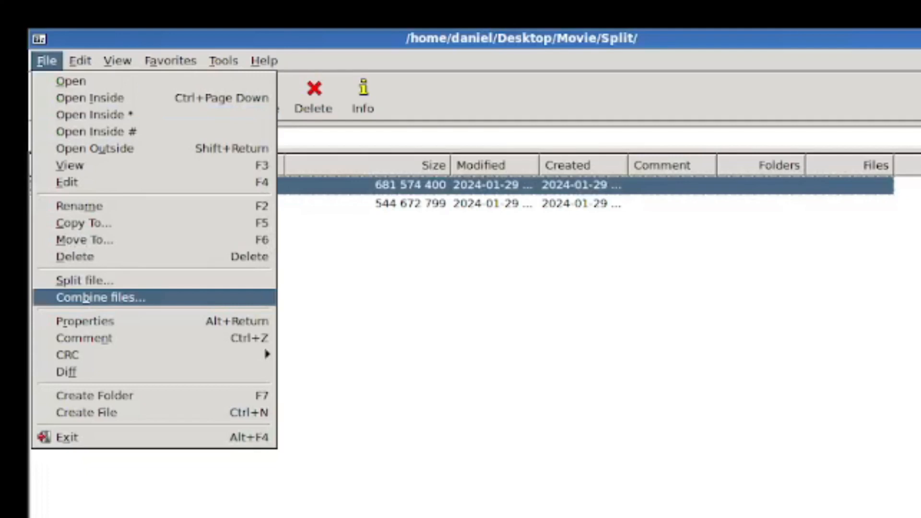
pyautogui.press('Return')
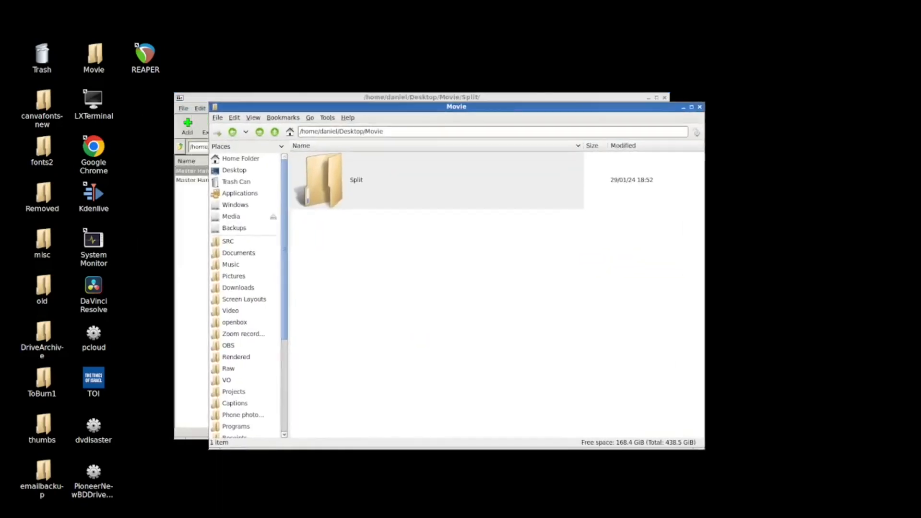
# Open the Split folder in the desktop file manager and move Master Hands LOC.mp4.001 and Master Hands LOC.mp4.002 to the trash.
pyautogui.hotkey('alt', 'Up')
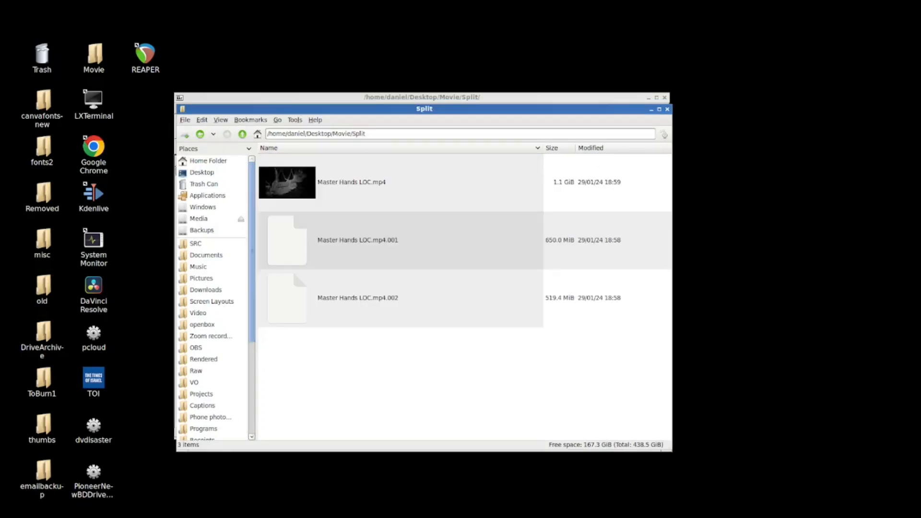
pyautogui.click(359, 244)
pyautogui.keyDown('shift'); pyautogui.click(360, 302); pyautogui.keyUp('shift')
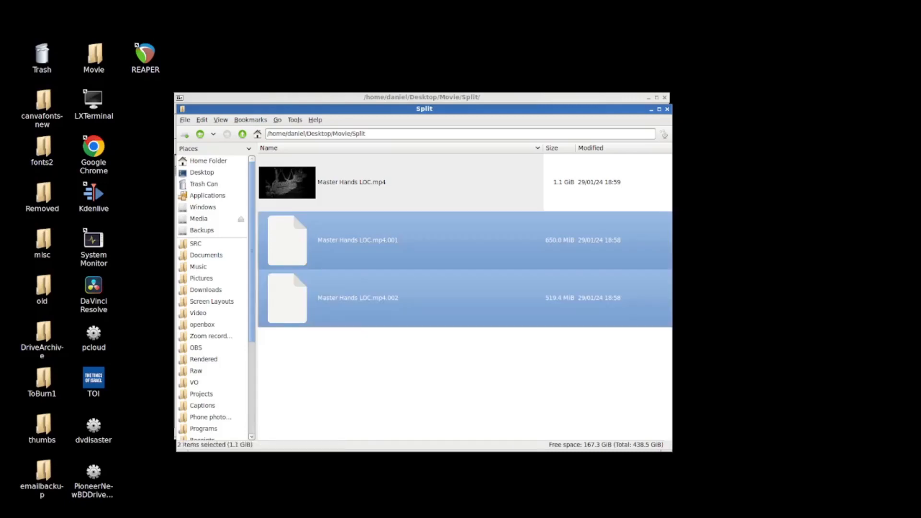
pyautogui.rightClick(359, 312)
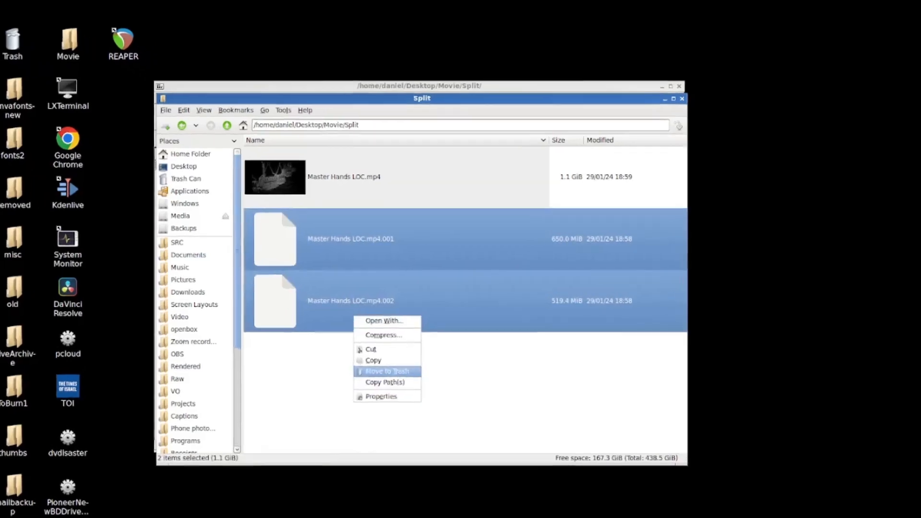
pyautogui.click(387, 371)
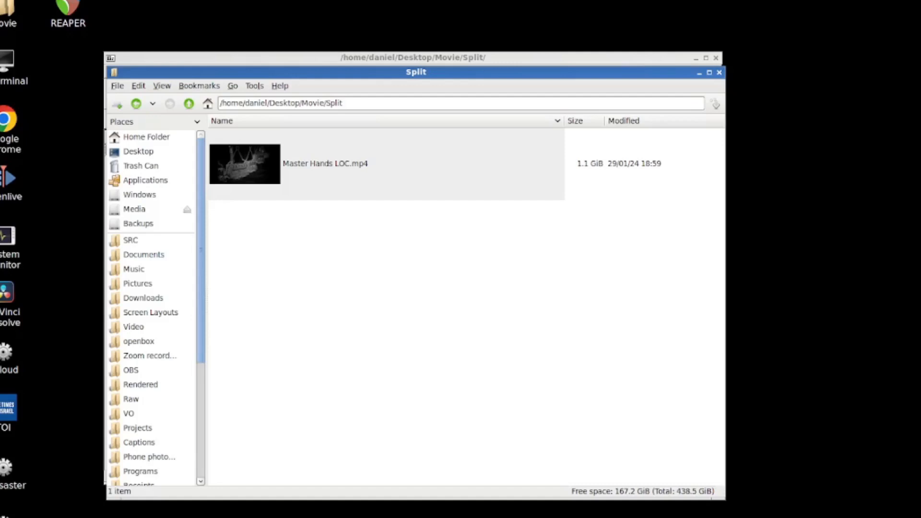
# Play the recombined Master Hands LOC.mp4 and check playback at several points along its timeline.
pyautogui.click(384, 163)
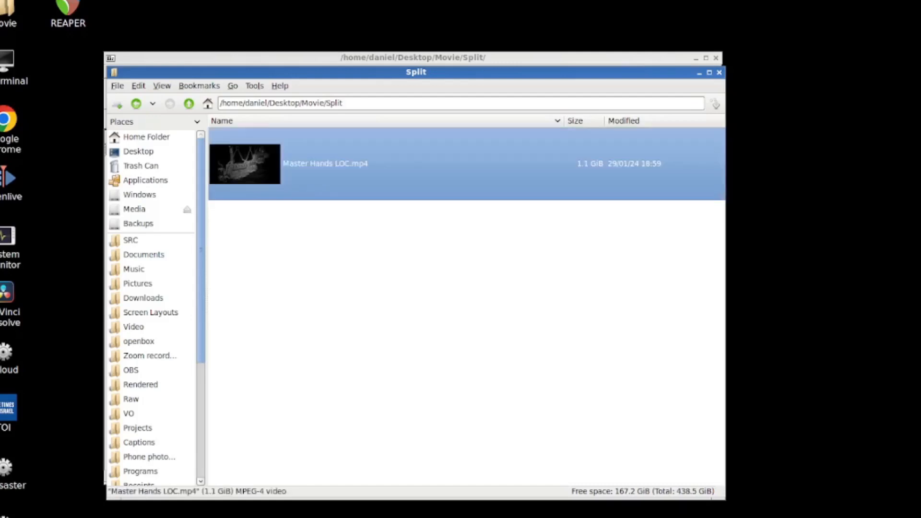
pyautogui.press('Return')
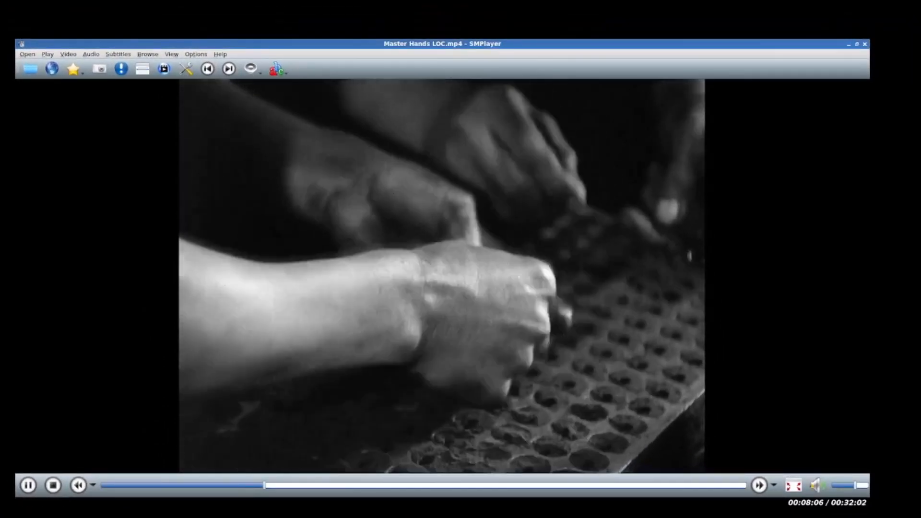
pyautogui.click(619, 485)
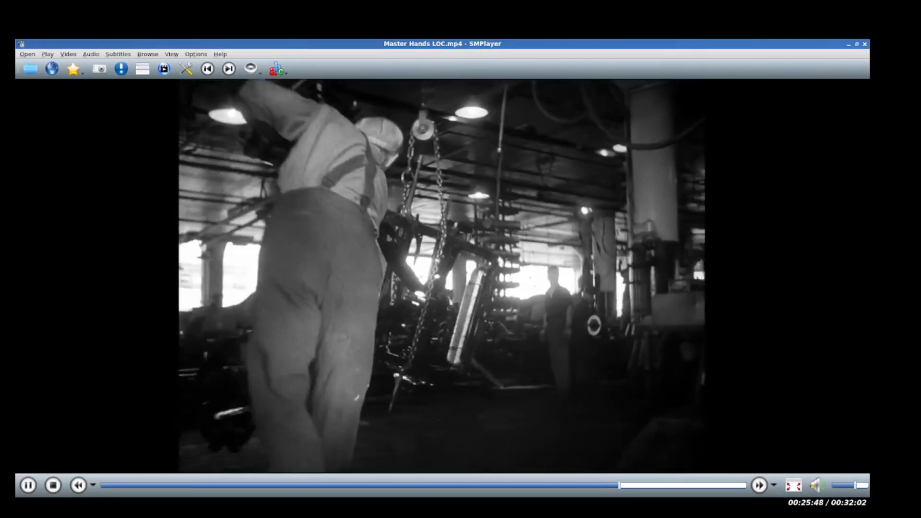
pyautogui.click(680, 485)
pyautogui.click(491, 485)
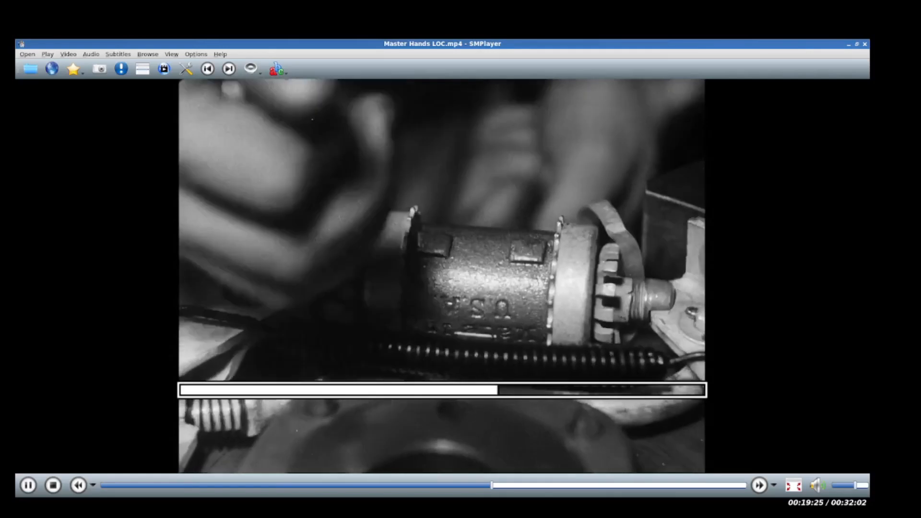
pyautogui.click(403, 485)
pyautogui.click(331, 484)
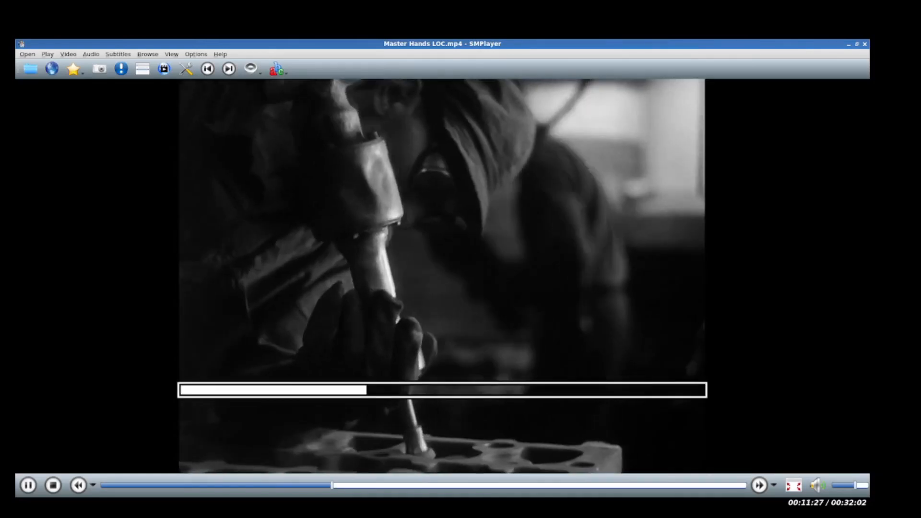
pyautogui.click(215, 485)
pyautogui.click(136, 485)
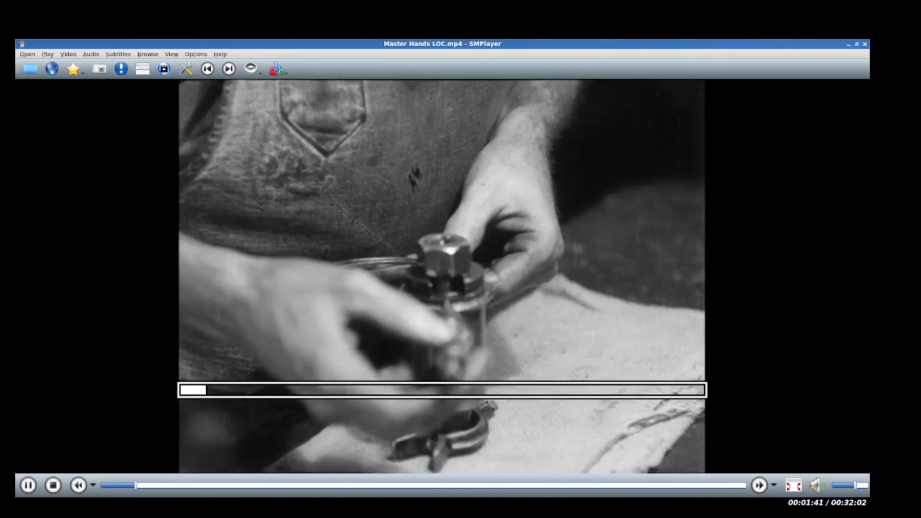
pyautogui.click(709, 485)
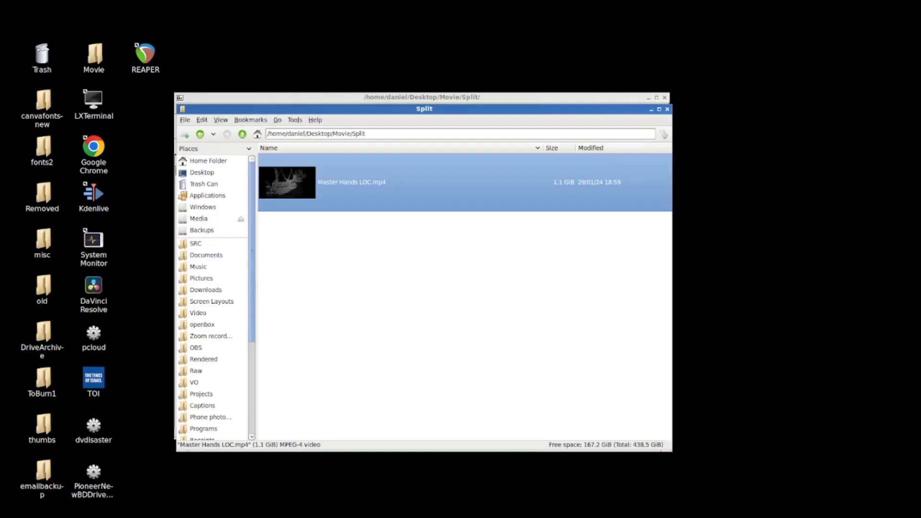
pyautogui.click(464, 307)
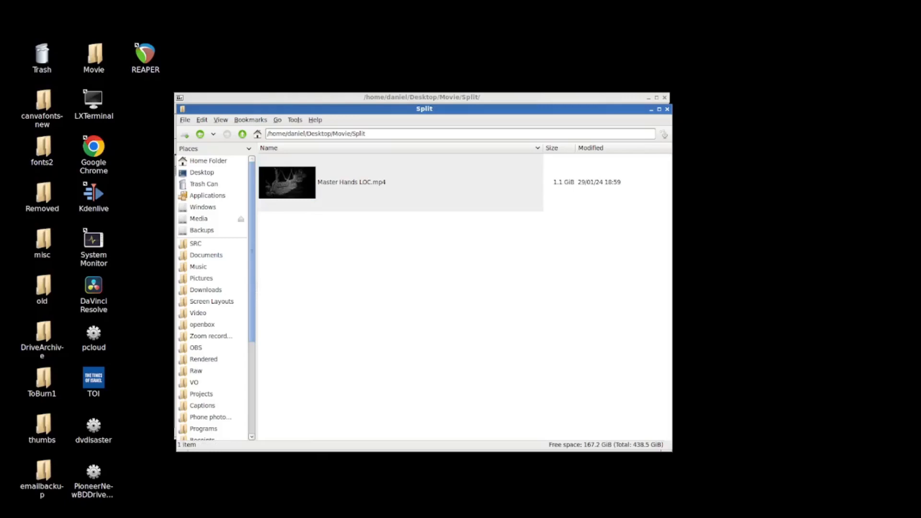
# Bring back the Mousepad note with the p7zip-desktop install command and clear its text selection.
pyautogui.moveTo(920, 198); pyautogui.dragTo(470, 159)
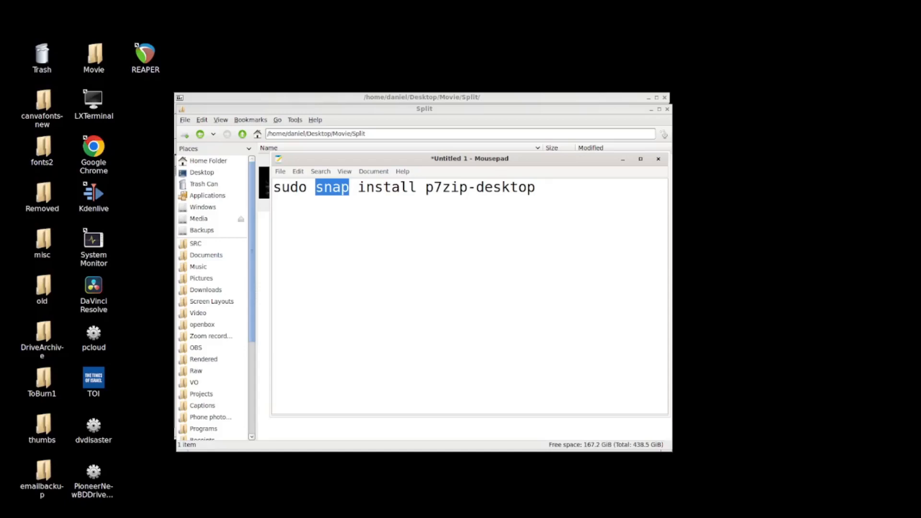
pyautogui.click(535, 187)
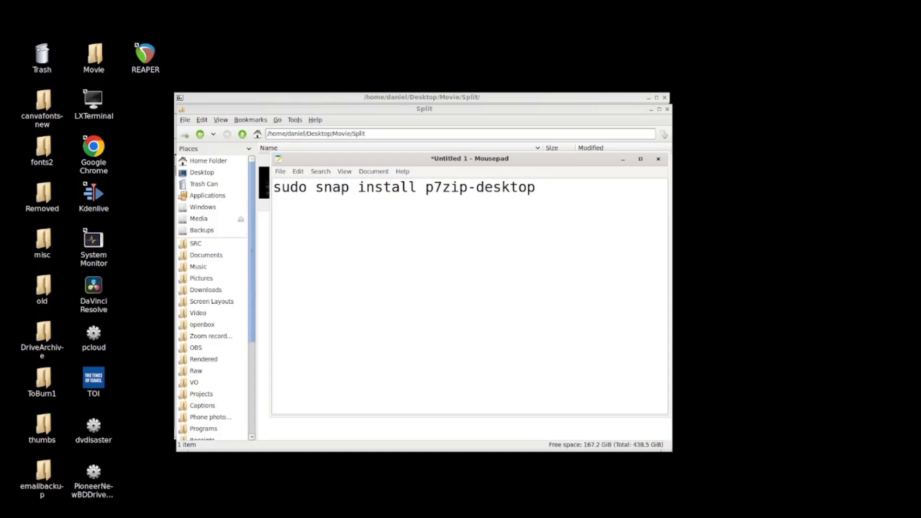